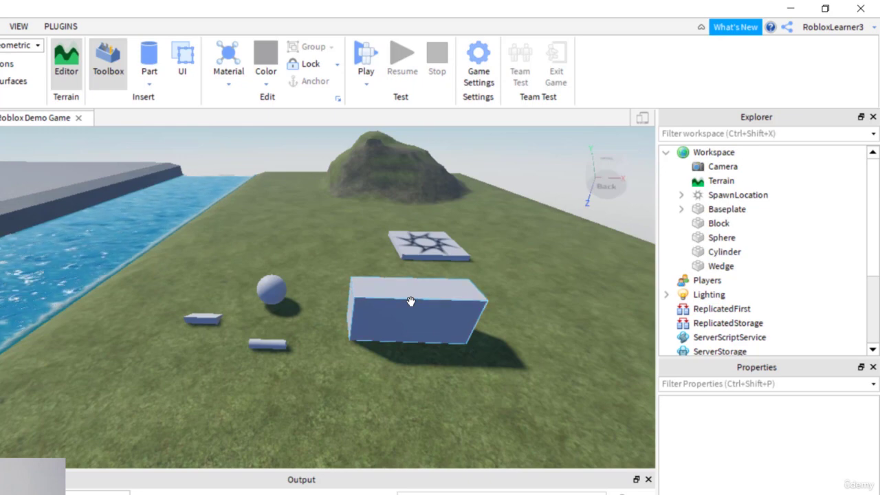
- Select the large block in front of the spawn location and set its Color to [165, 50, 125]
left_click(410, 302)
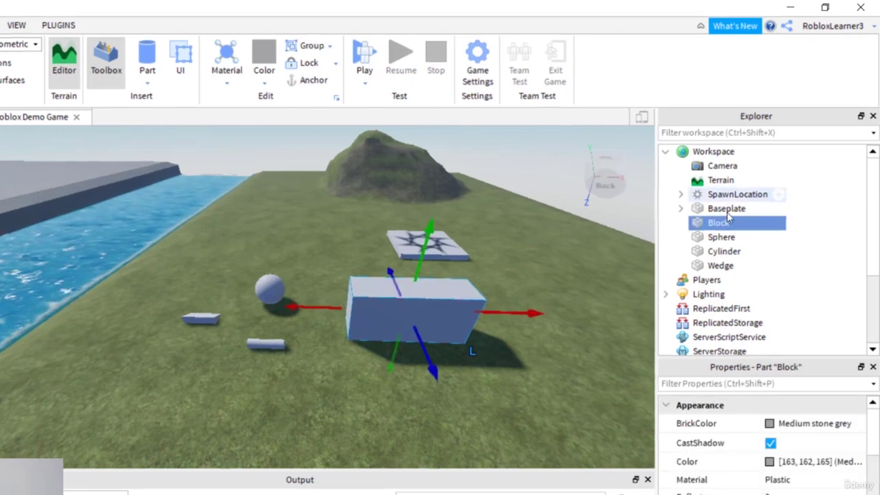
mouse_move(722, 224)
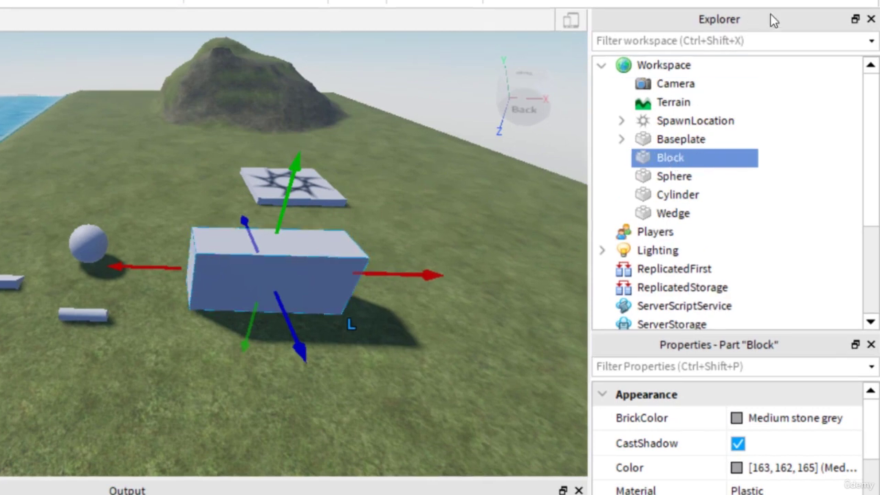
mouse_move(682, 162)
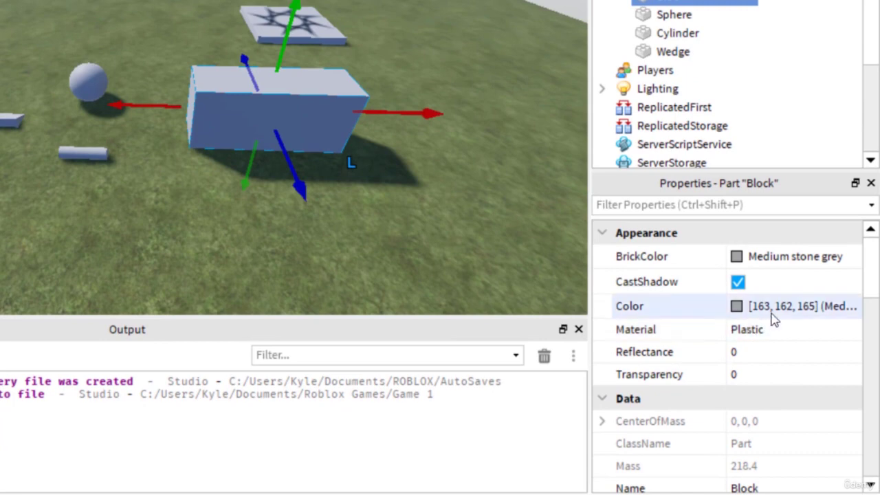
left_click(739, 257)
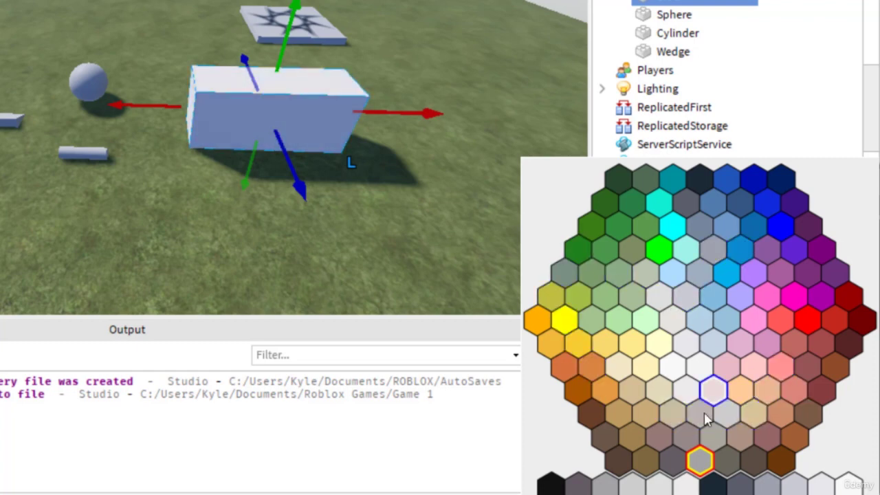
left_click(701, 460)
left_click(738, 307)
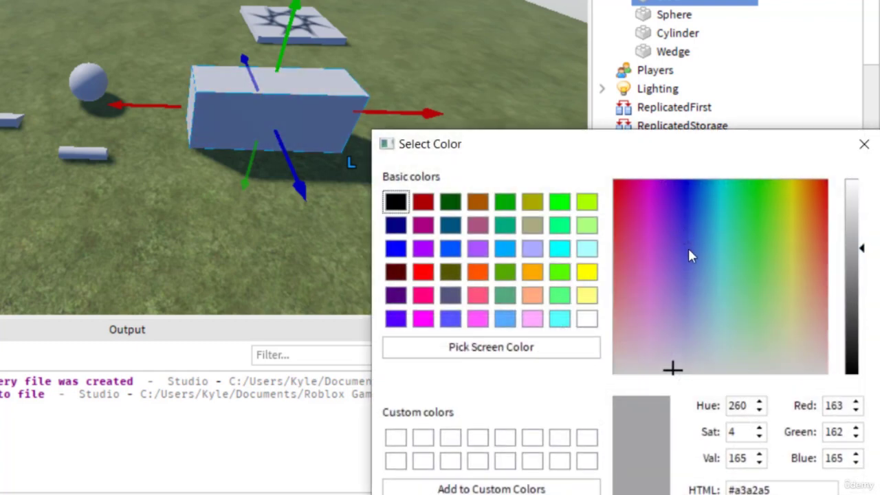
left_click_drag(683, 297, 637, 240)
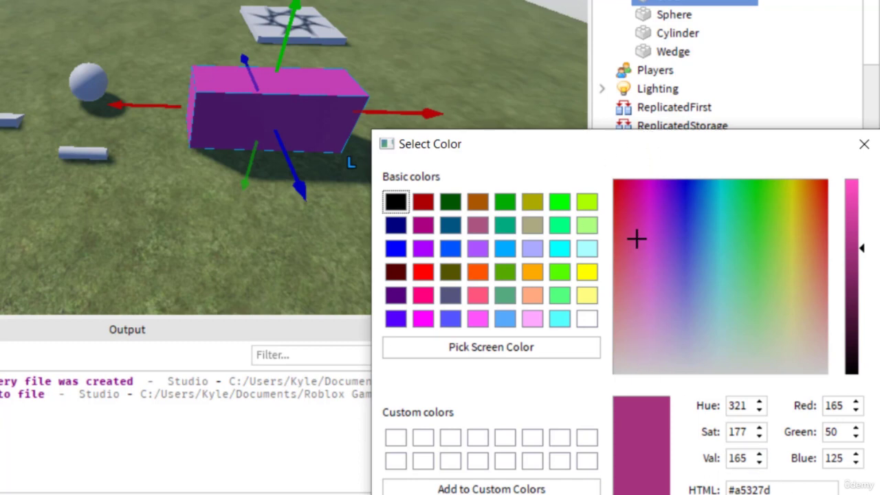
left_click(746, 494)
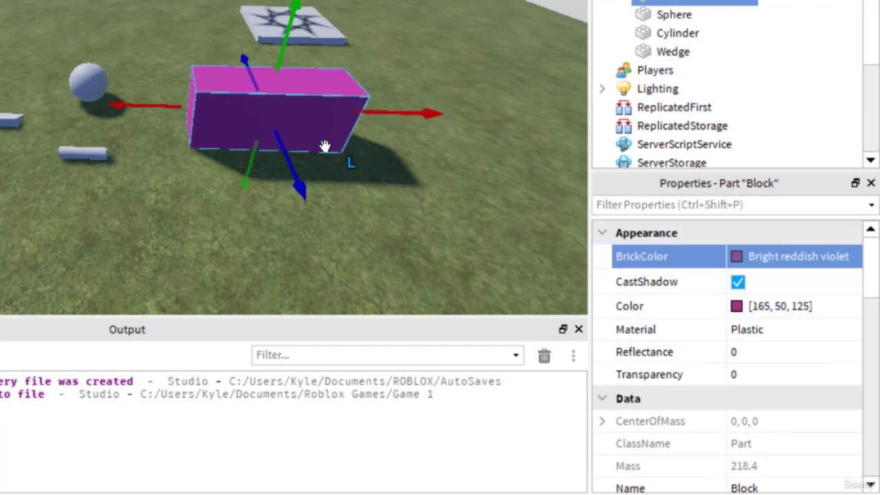
- Turn the block's CastShadow off and back on, and try the Marble material on it
left_click(738, 283)
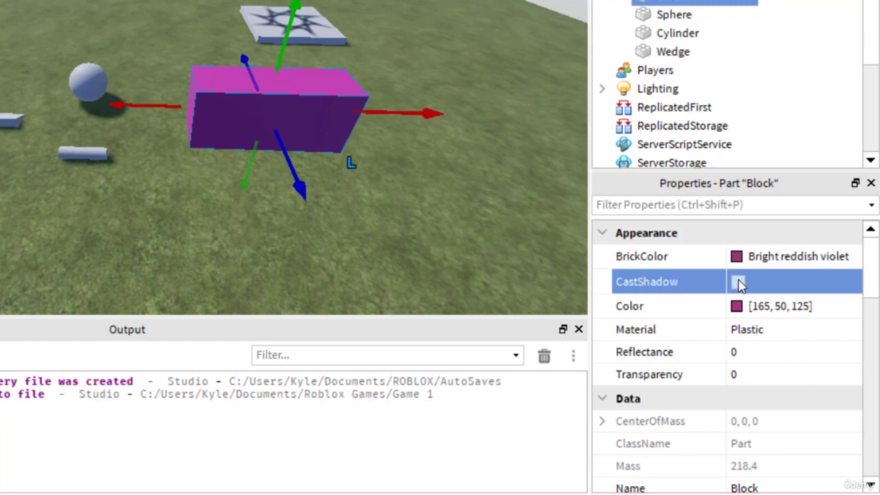
left_click(738, 283)
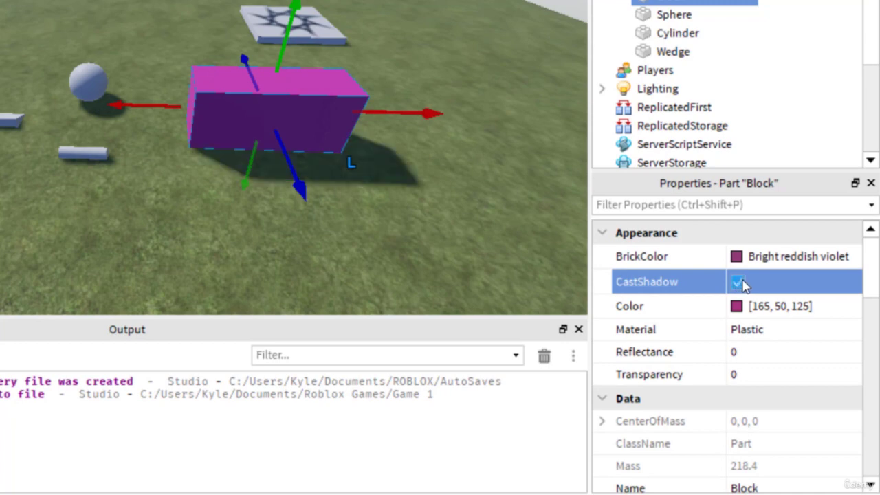
left_click(757, 334)
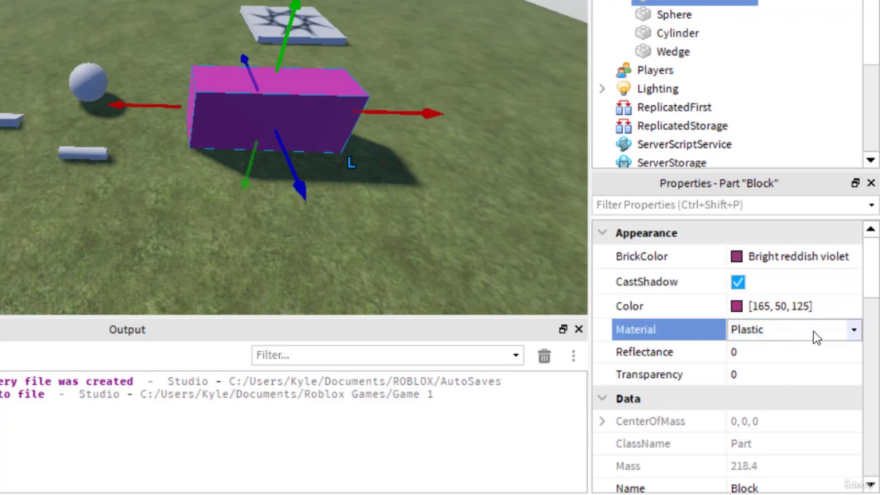
left_click(852, 333)
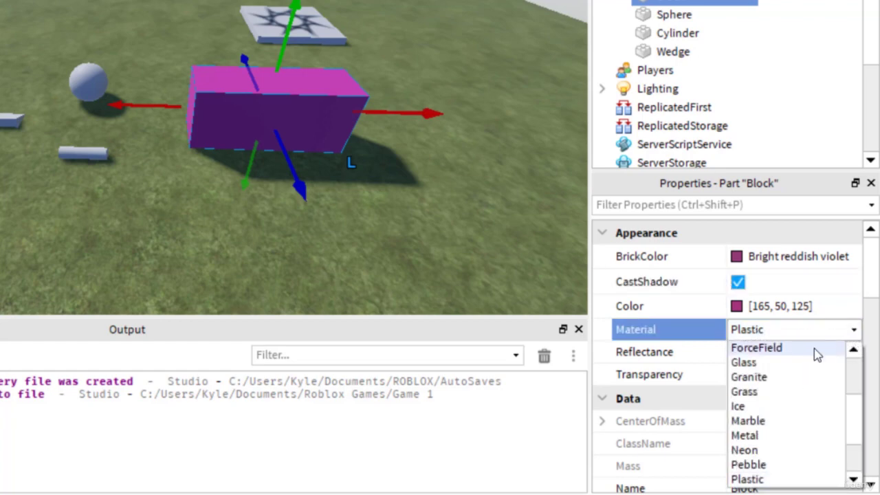
left_click(750, 421)
scroll(412, 183, "up", 3)
scroll(157, 20, "up", 5)
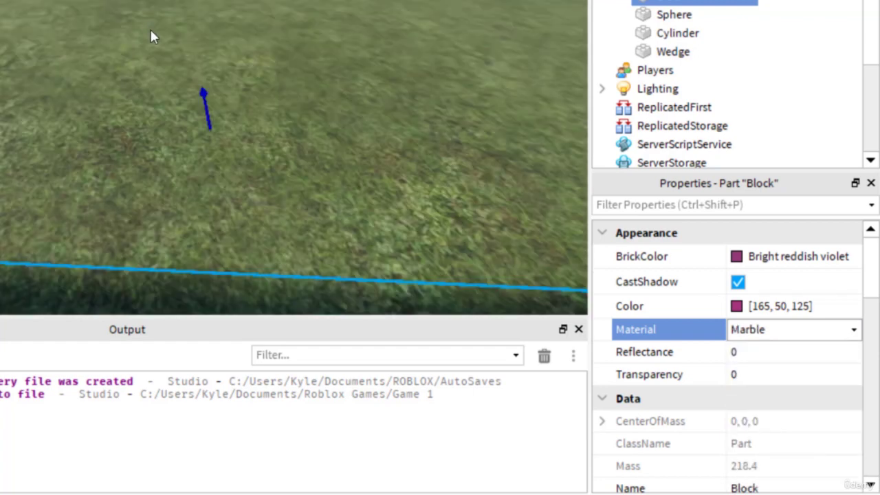
scroll(151, 36, "down", 5)
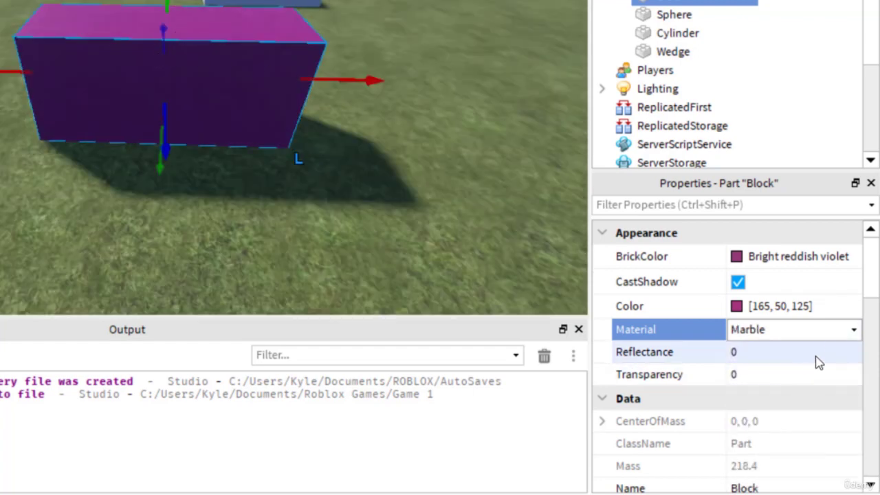
- Try the Slate material on the block and inspect its surface up close
left_click(852, 332)
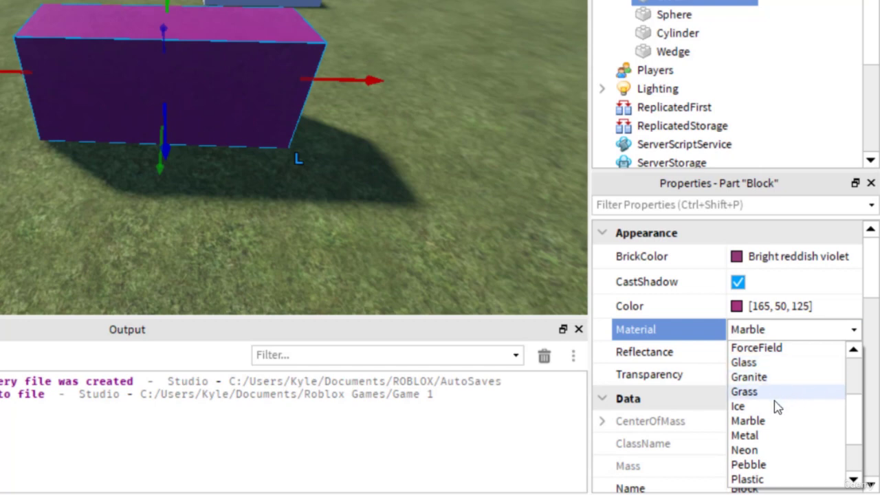
scroll(774, 413, "down", 1)
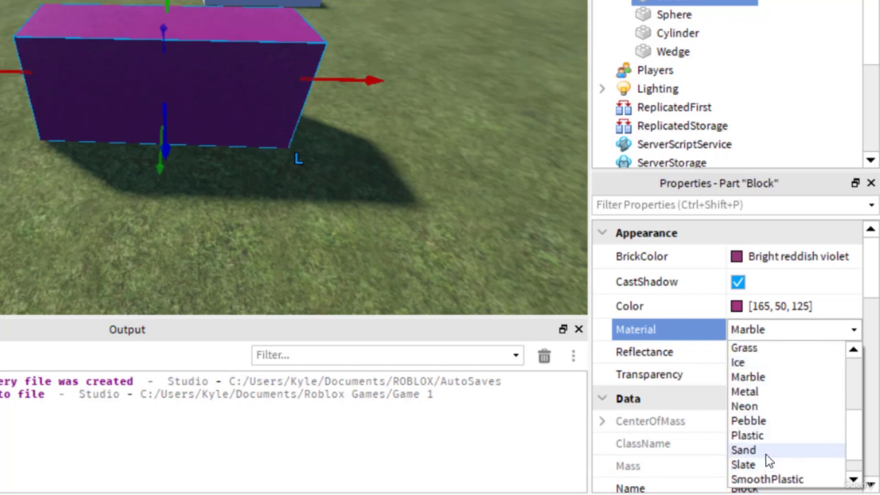
left_click(747, 465)
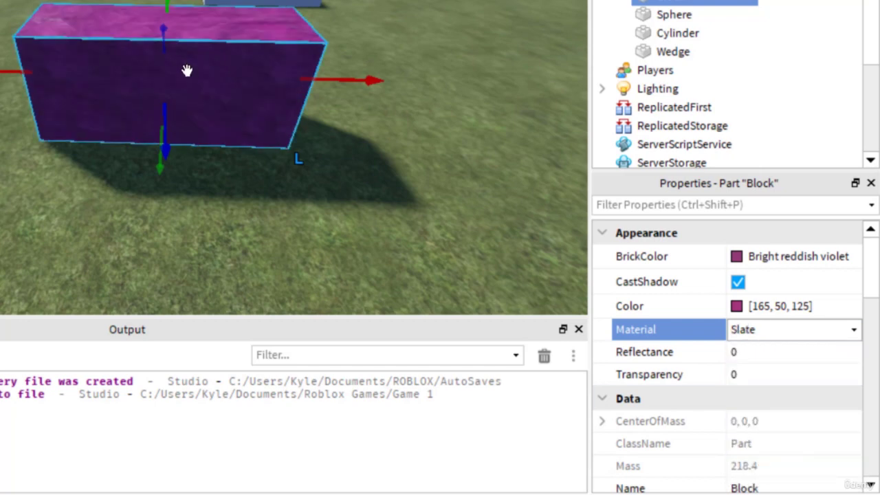
scroll(180, 62, "up", 5)
scroll(181, 61, "down", 3)
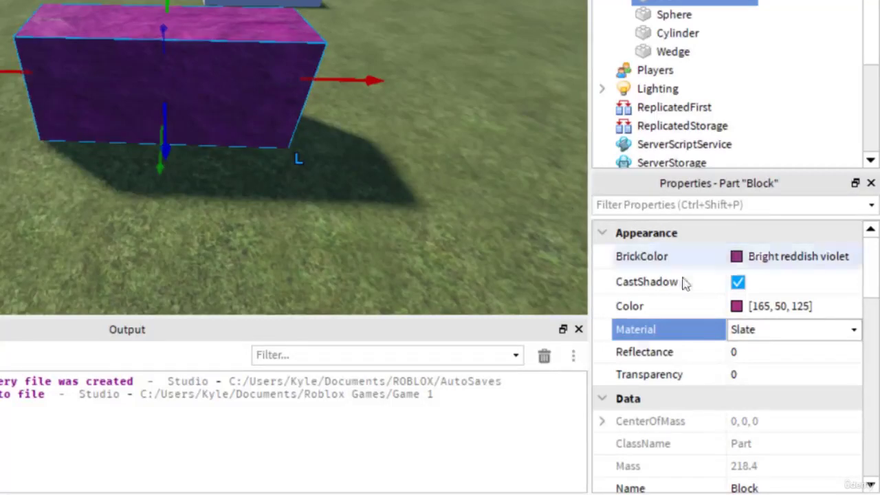
- Set the block's material to Brick, inspect it deselected from another angle, and reselect the block
left_click(826, 331)
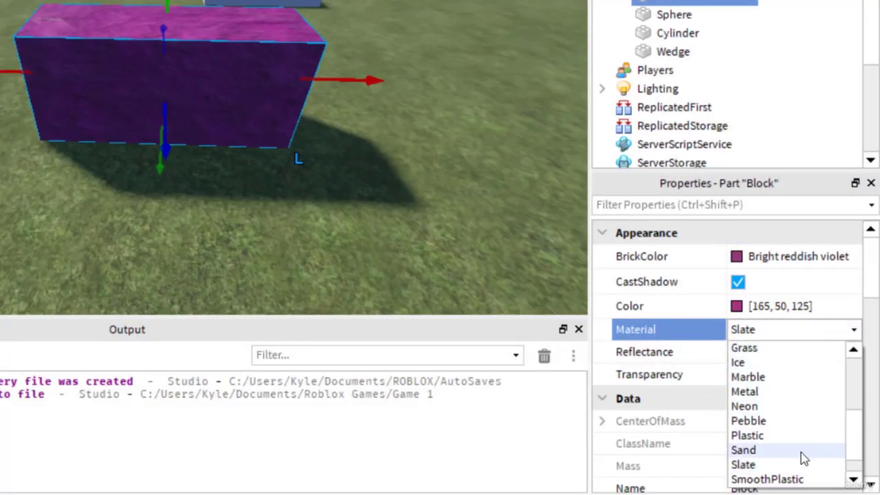
scroll(787, 423, "up", 4)
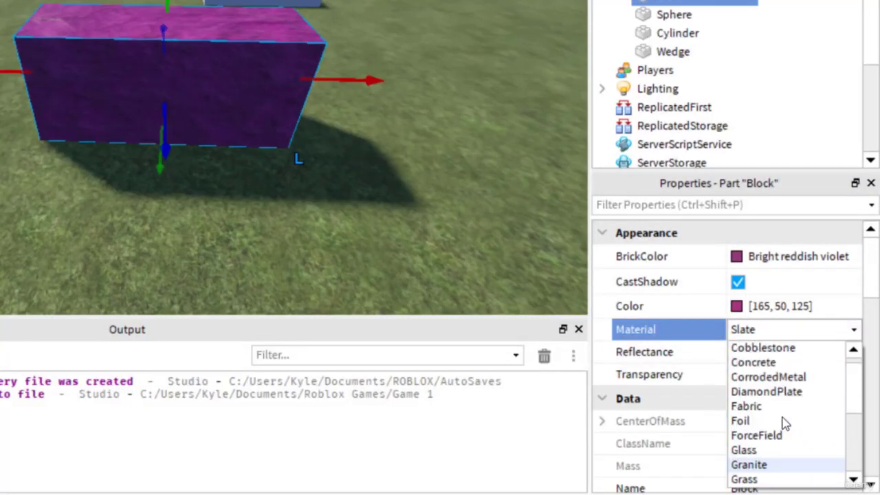
left_click(761, 349)
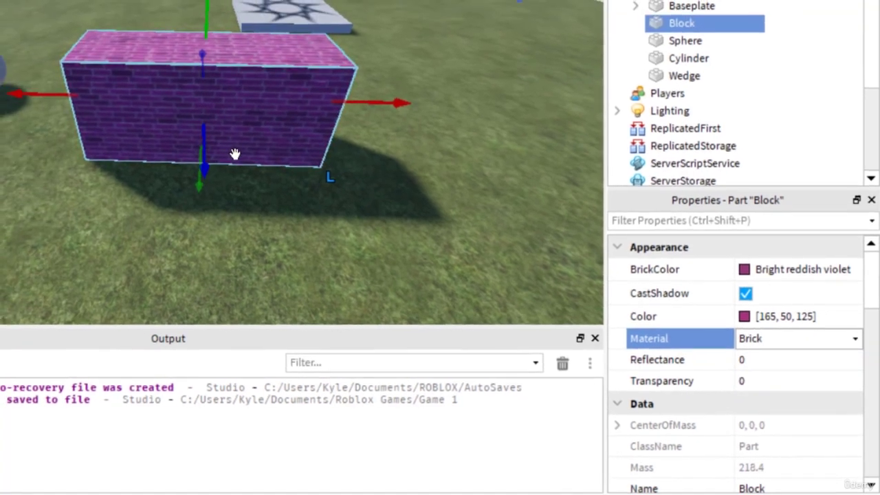
left_click(107, 211)
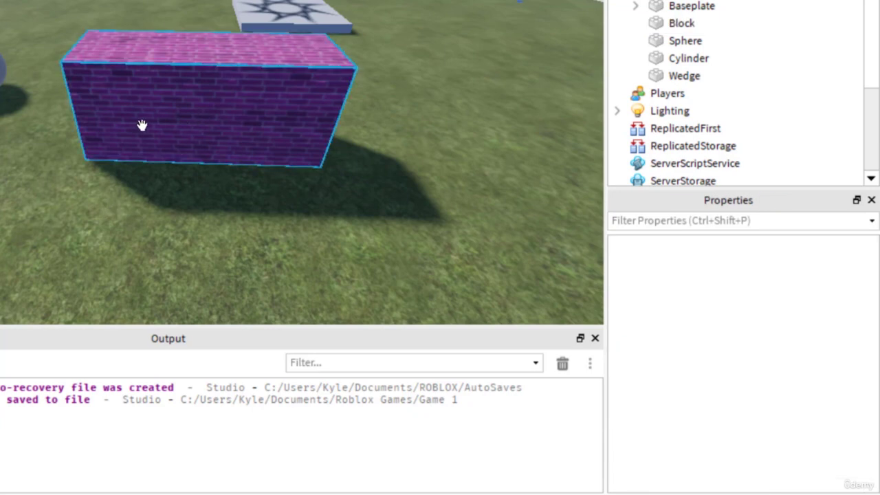
key("a")
key("d")
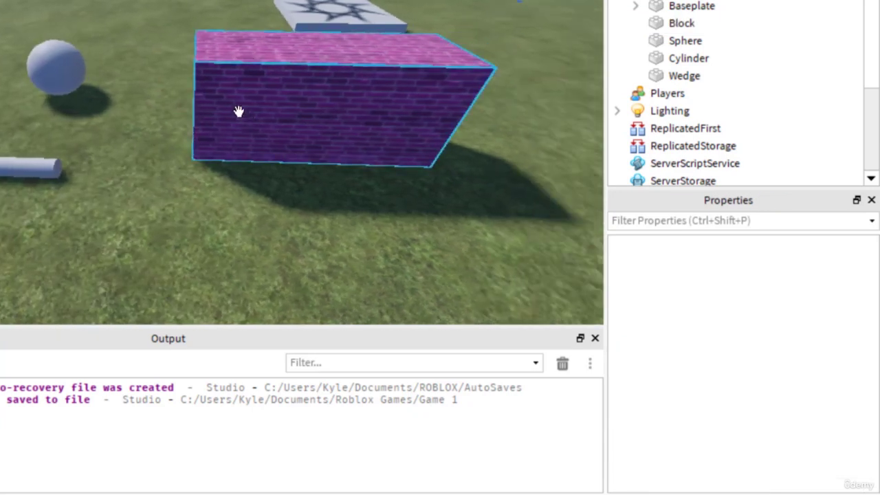
left_click(226, 76)
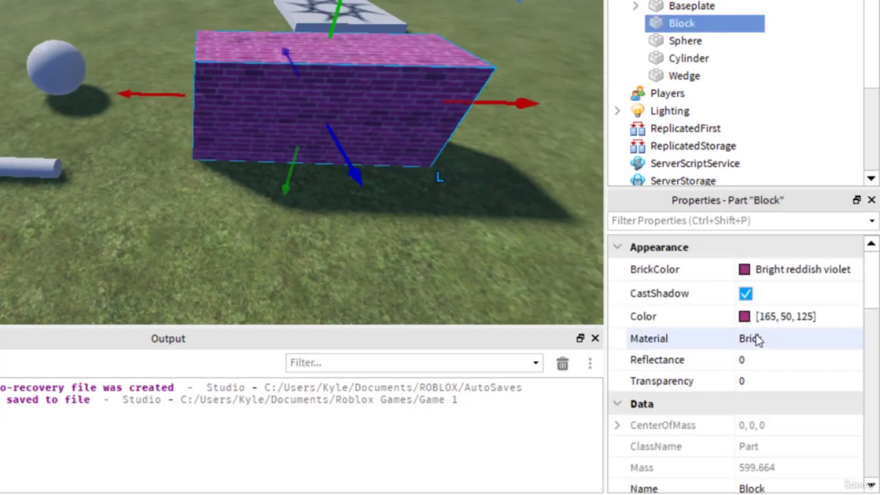
- Try out different Reflectance and Transparency amounts on the block, returning both values to 0
scroll(777, 360, "down", 1)
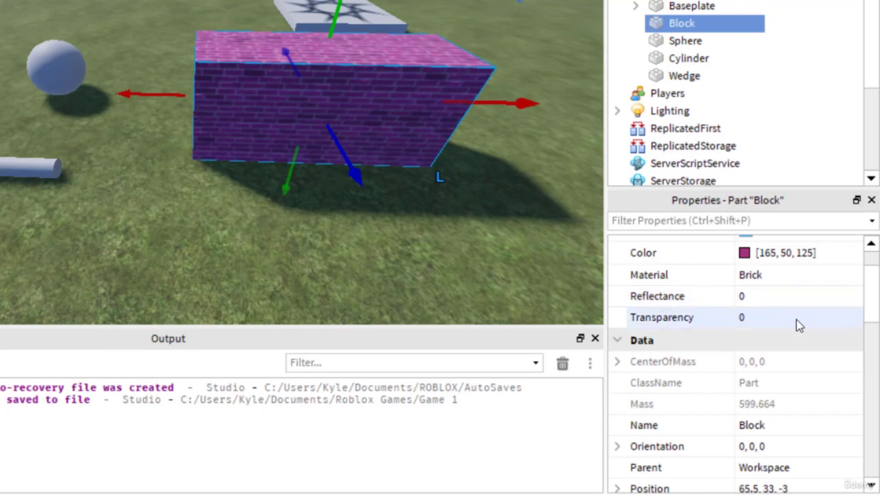
left_click(759, 297)
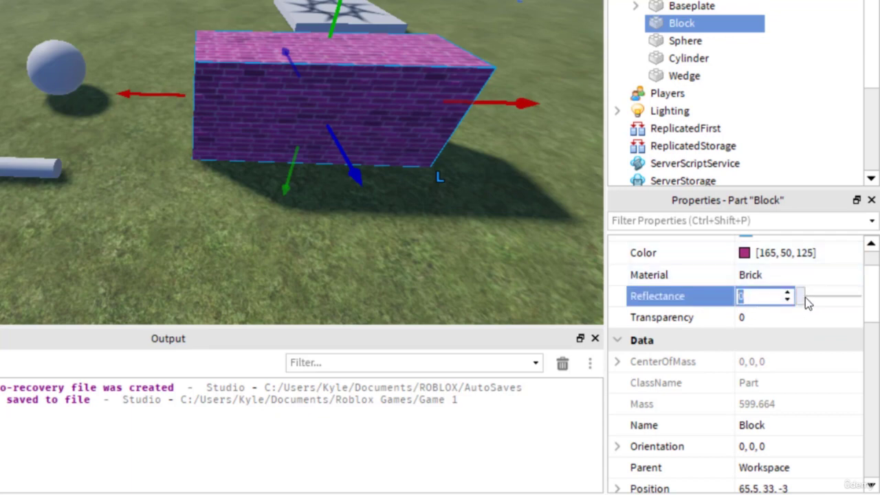
mouse_move(805, 297)
left_mouse_down()
mouse_move(862, 300)
mouse_move(798, 297)
left_mouse_up()
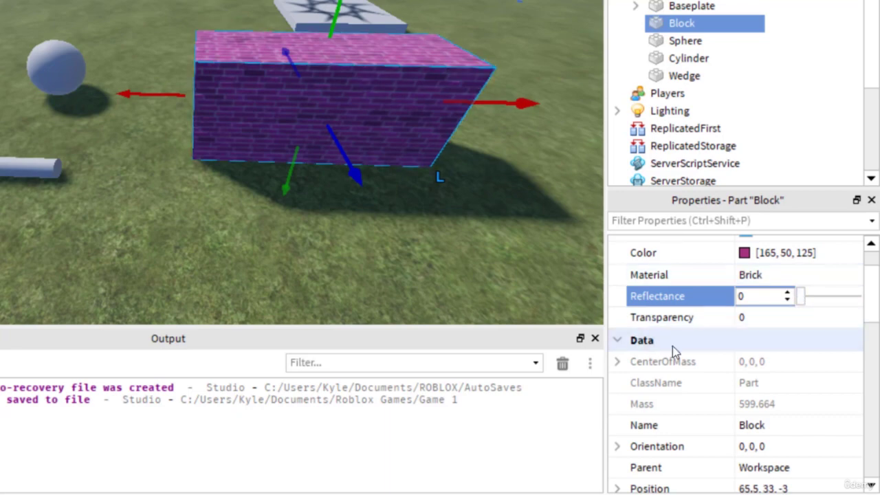
left_click(692, 319)
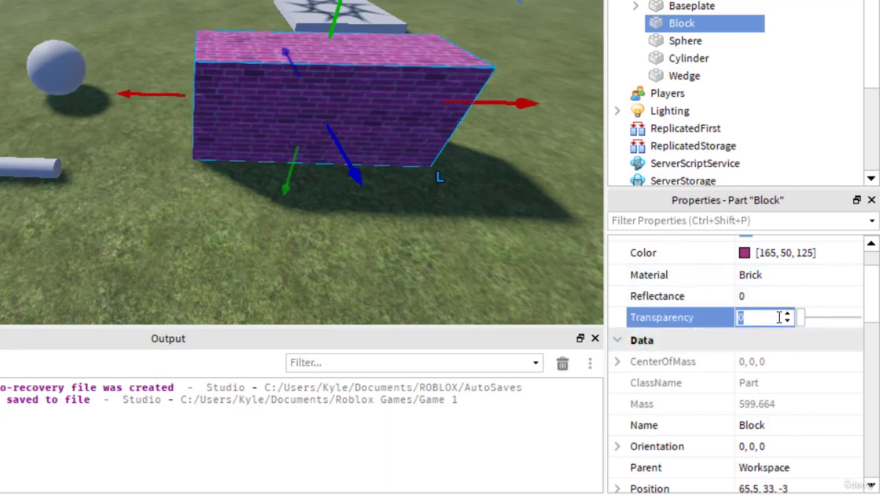
mouse_move(805, 319)
left_mouse_down()
mouse_move(870, 321)
mouse_move(800, 322)
left_mouse_up()
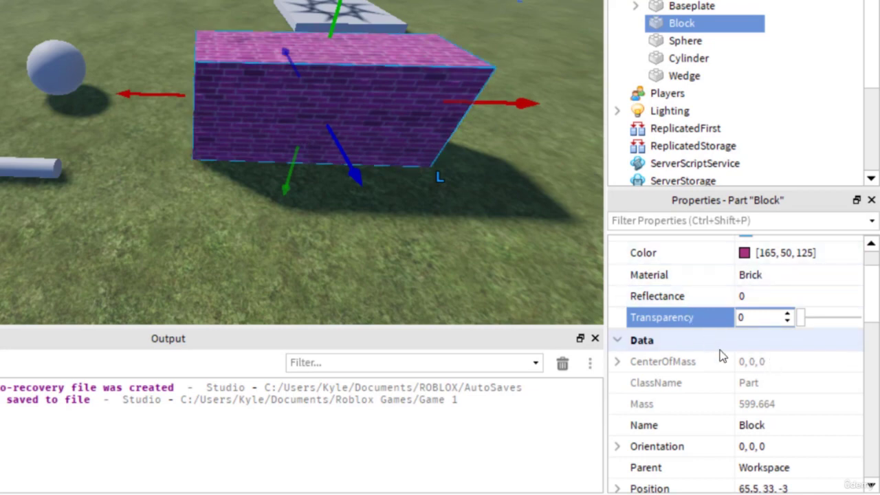
- Move the block along its X and Z axes to position 67.5, 33, -1
scroll(791, 364, "down", 1)
scroll(795, 362, "down", 1)
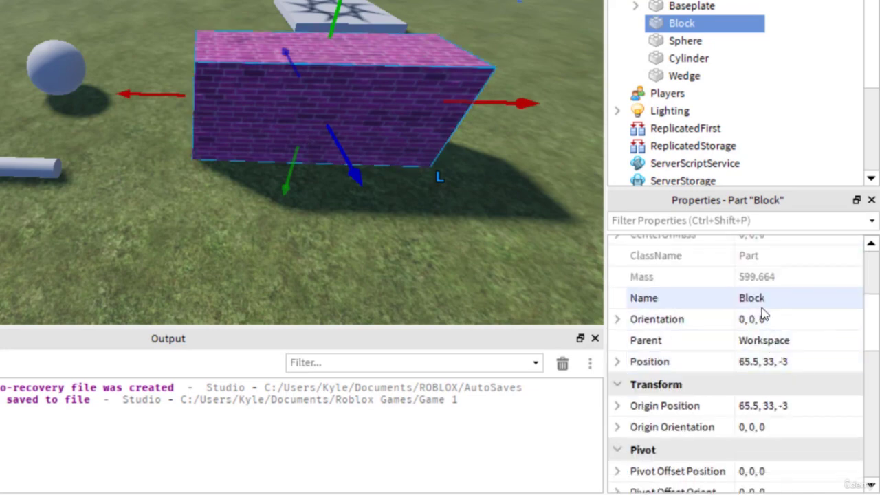
scroll(786, 360, "down", 1)
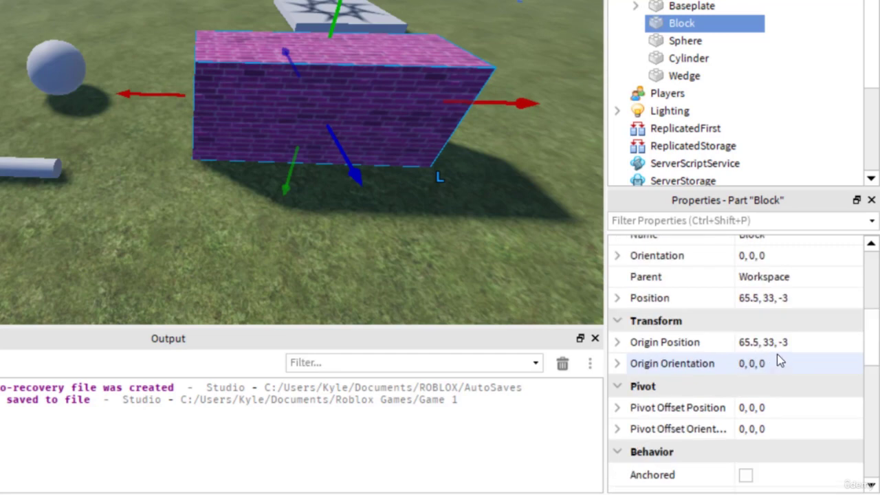
left_click(765, 302)
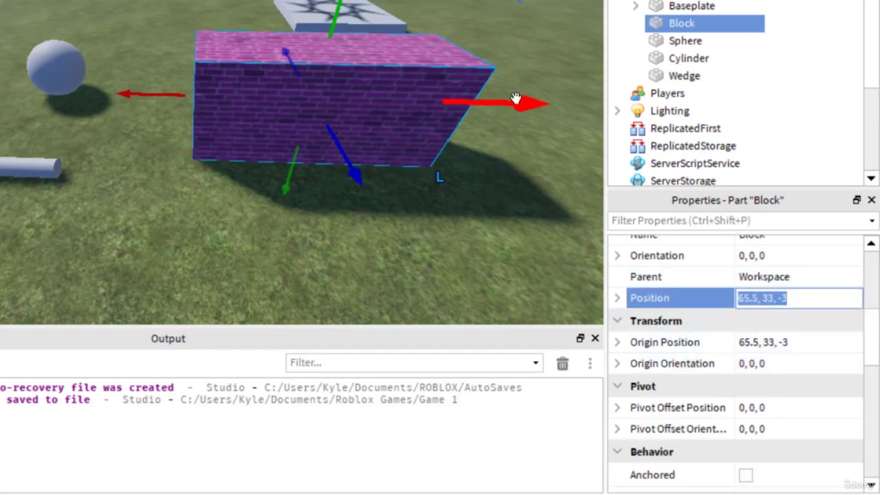
left_click_drag(509, 98, 540, 98)
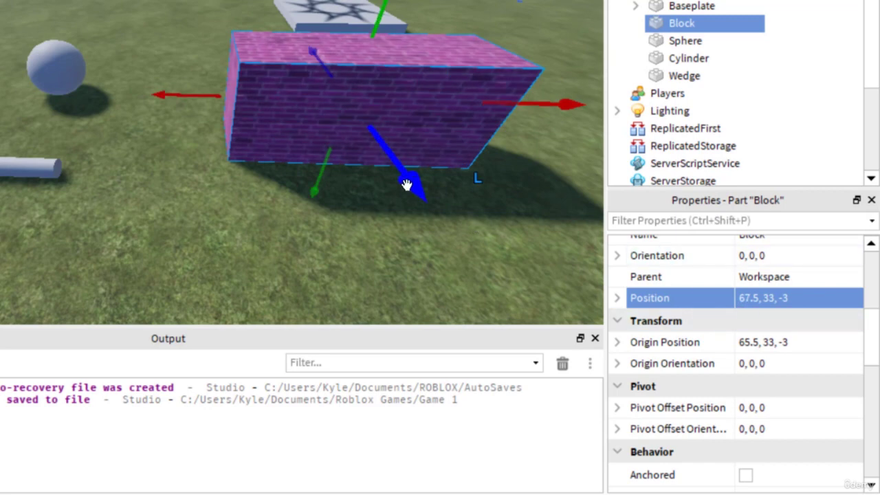
left_click_drag(406, 184, 430, 217)
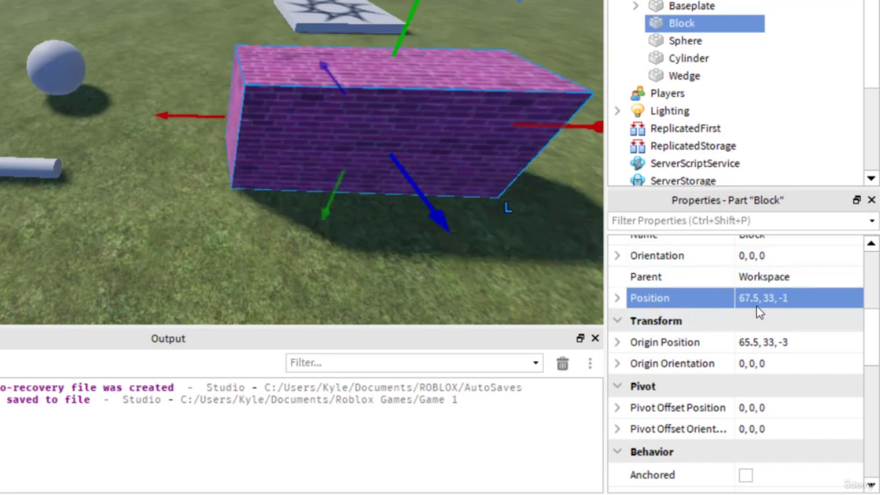
- Shift the block back and forth along the X axis, leaving it at position 65.5, 33, -1
left_click_drag(197, 115, 129, 124)
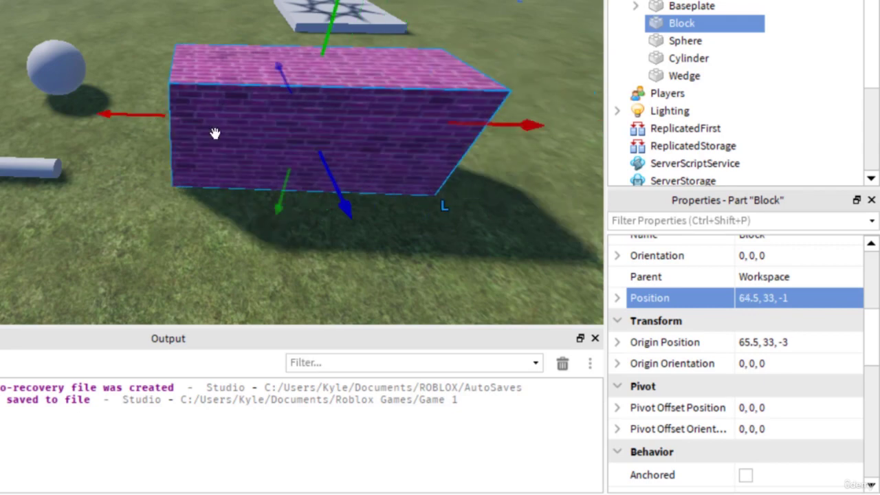
left_click_drag(332, 11, 337, 10)
left_click_drag(520, 126, 542, 130)
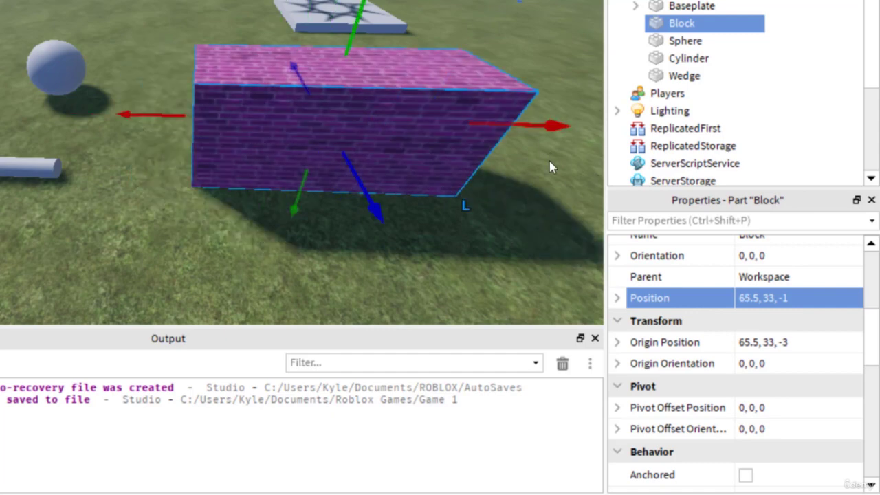
- Shift the block around with its move handles to position 65.5, 33, -2 and look over its listed properties
mouse_move(344, 40)
left_mouse_down()
mouse_move(349, 2)
mouse_move(349, 51)
mouse_move(349, 41)
left_mouse_up()
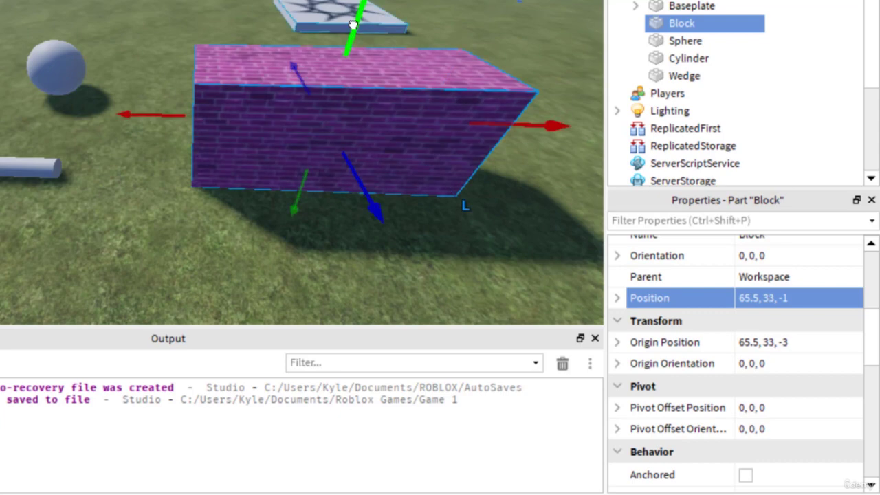
left_click_drag(360, 196, 365, 178)
left_click(354, 153)
left_click(352, 144)
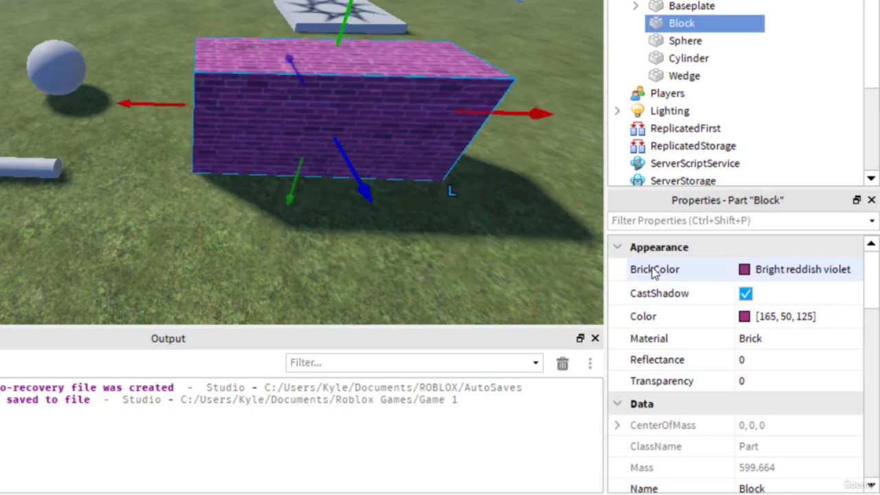
scroll(784, 344, "down", 5)
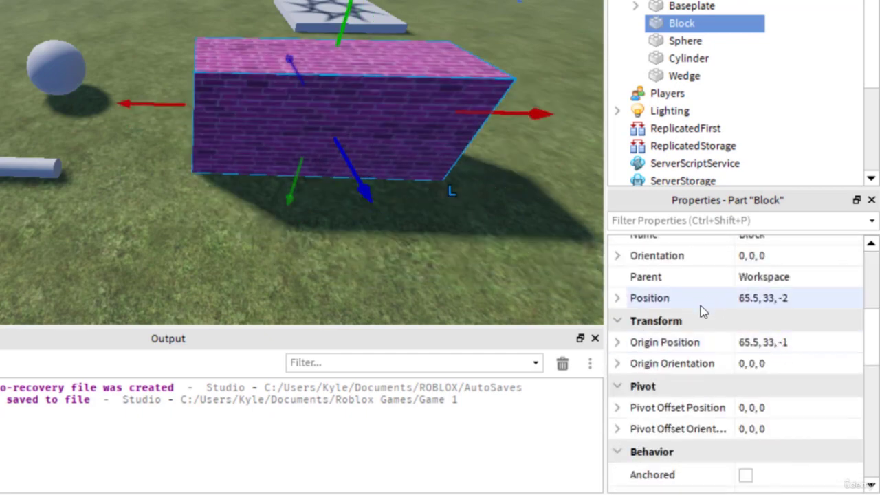
scroll(672, 290, "up", 3)
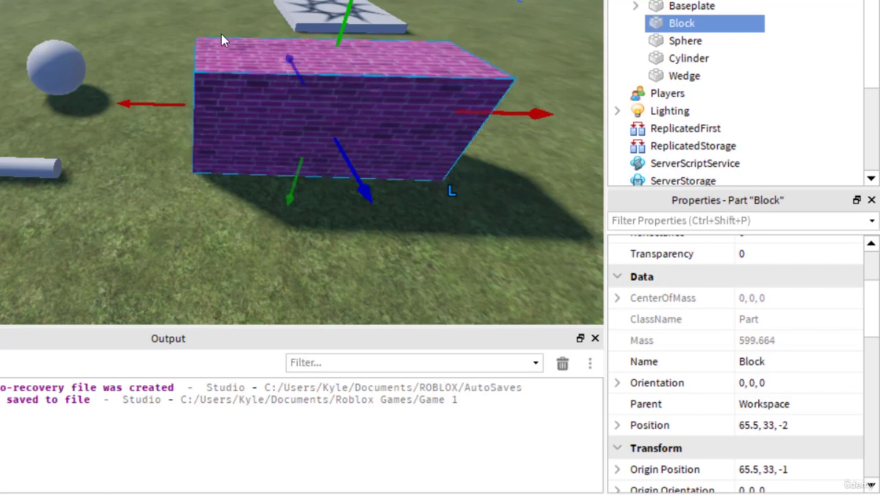
- Select the grey sphere, try the Brick material on it, and switch its material to Corroded Metal
left_click_drag(55, 55, 65, 110)
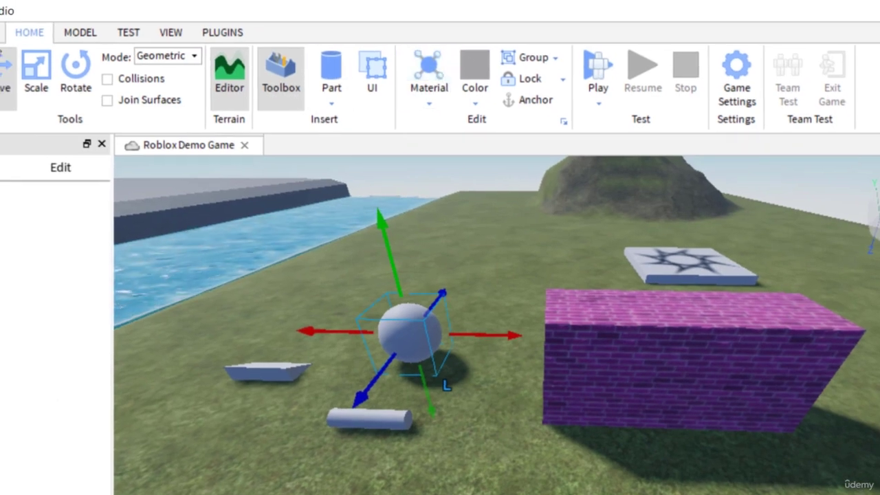
left_click(434, 97)
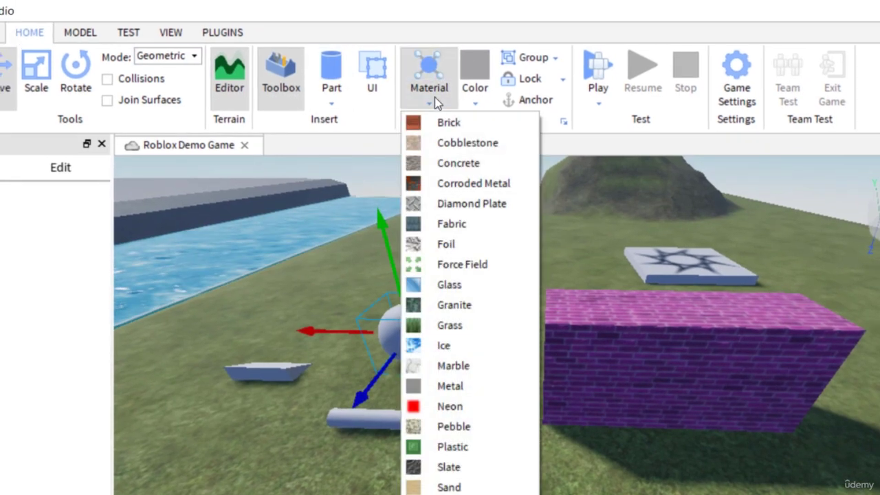
left_click(444, 121)
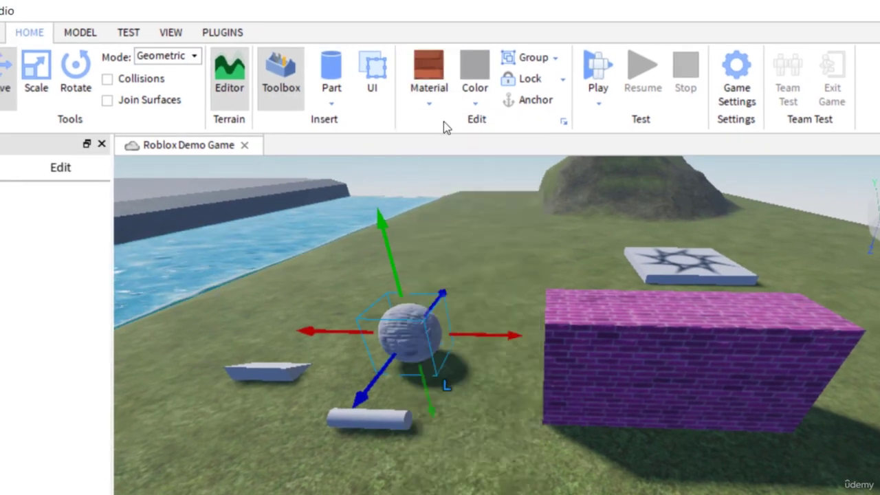
left_click(430, 97)
left_click(449, 184)
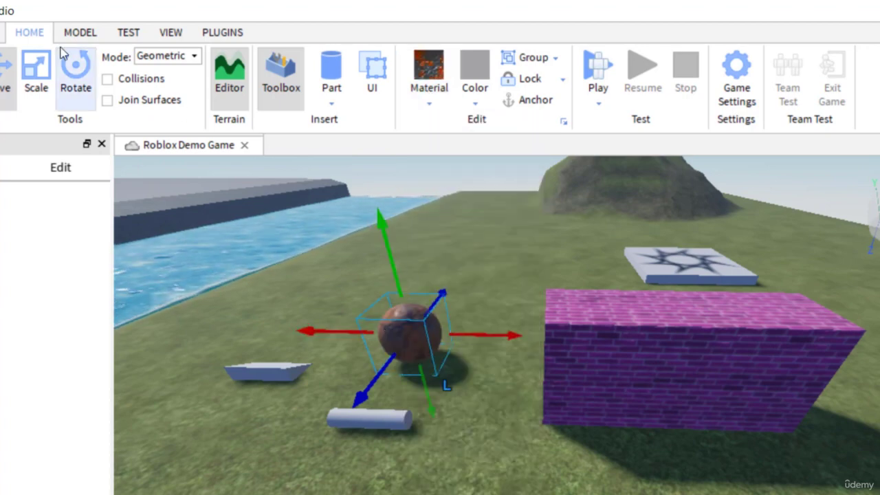
- Scale the sphere up to several times its size, recolour it cyan, and shift it closer to the brick block
left_click(36, 69)
left_click_drag(403, 285, 384, 197)
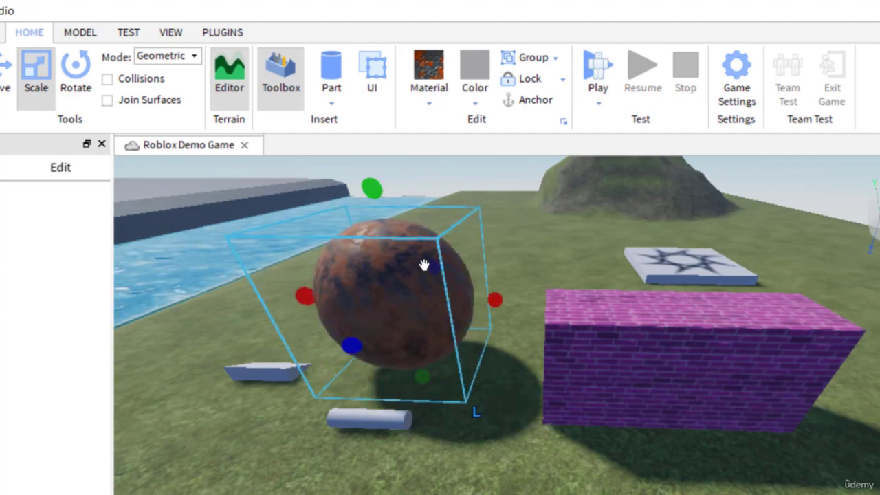
left_click(480, 92)
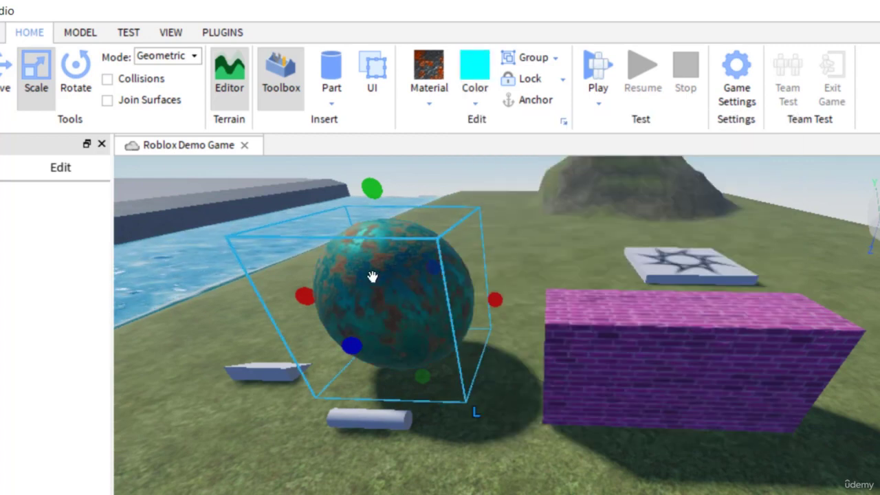
left_click_drag(397, 297, 433, 353)
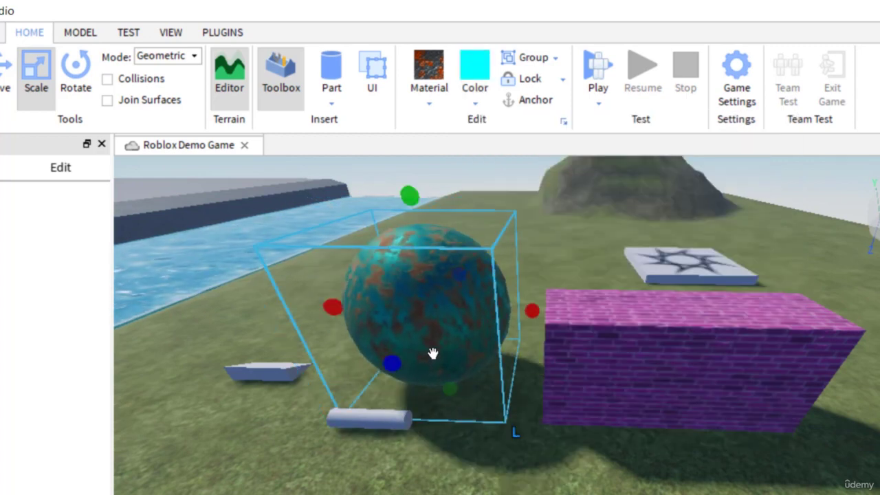
- Set the sphere's material to Cobblestone and reposition the sphere and the cylinder so they sit farther apart on the grass
left_click(439, 103)
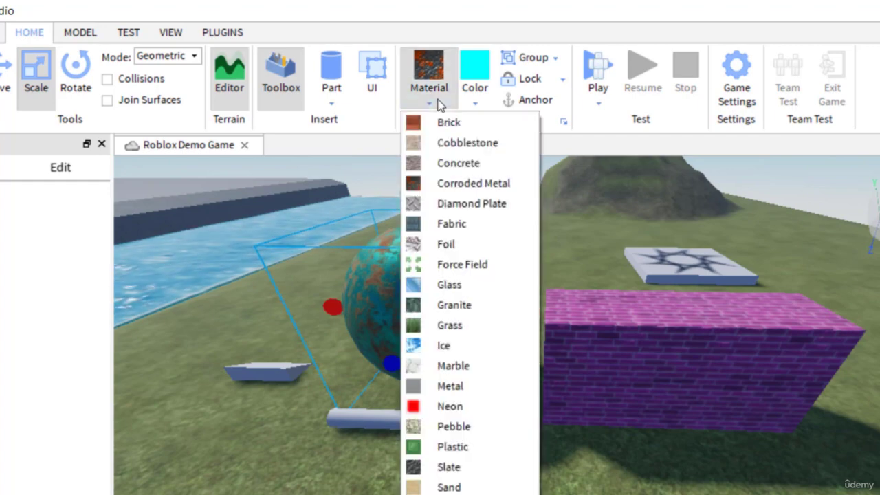
left_click(449, 145)
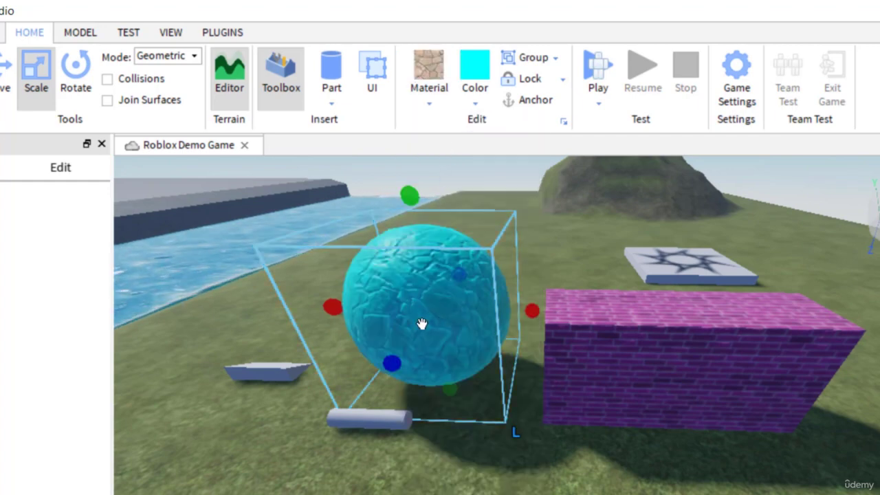
left_click_drag(422, 324, 432, 398)
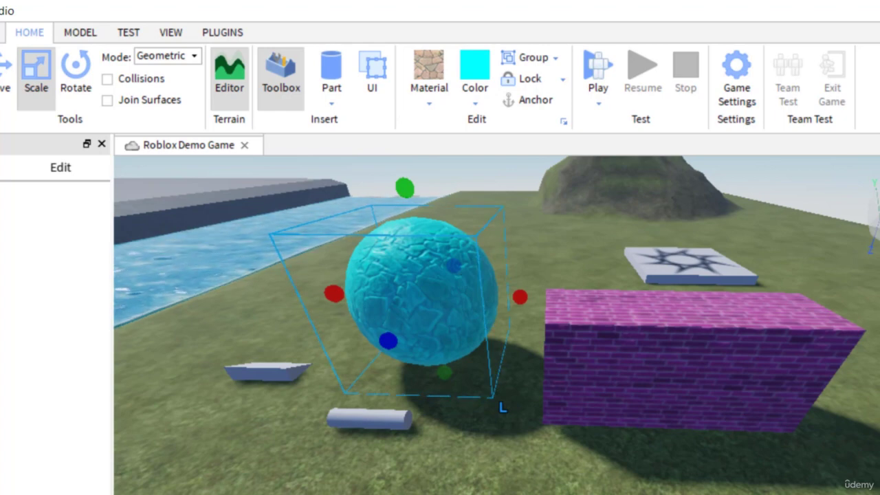
left_click_drag(372, 419, 371, 456)
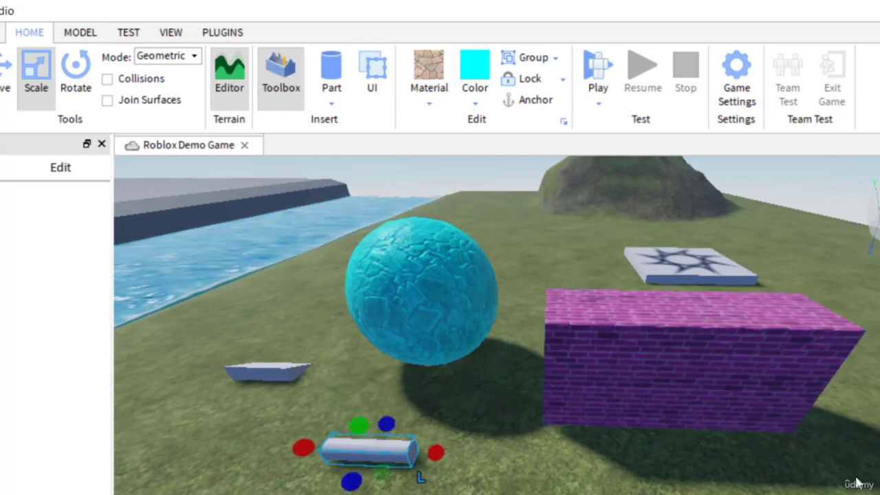